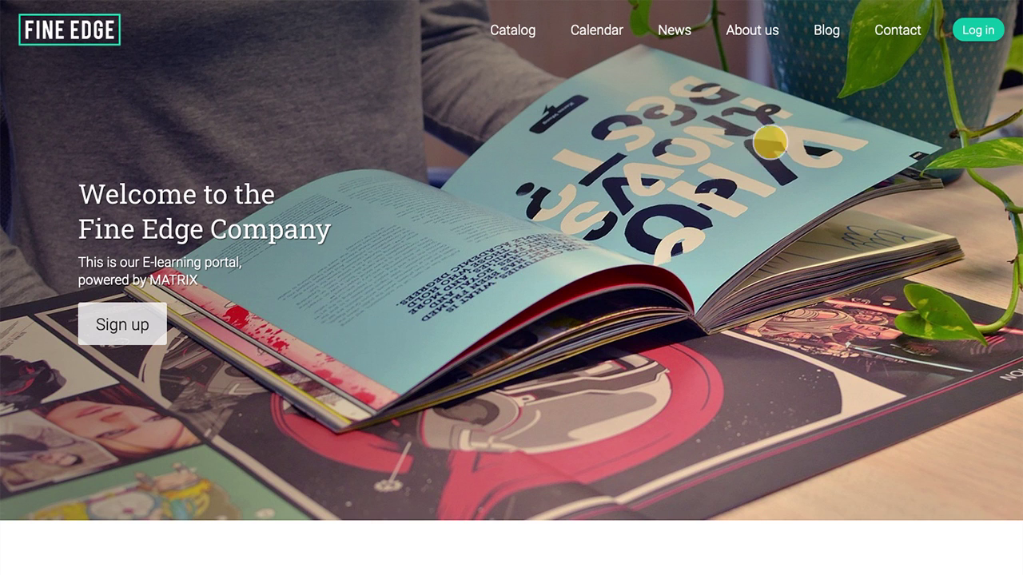
Sign in to the Fine Edge portal with the admin user ID and password
click(978, 29)
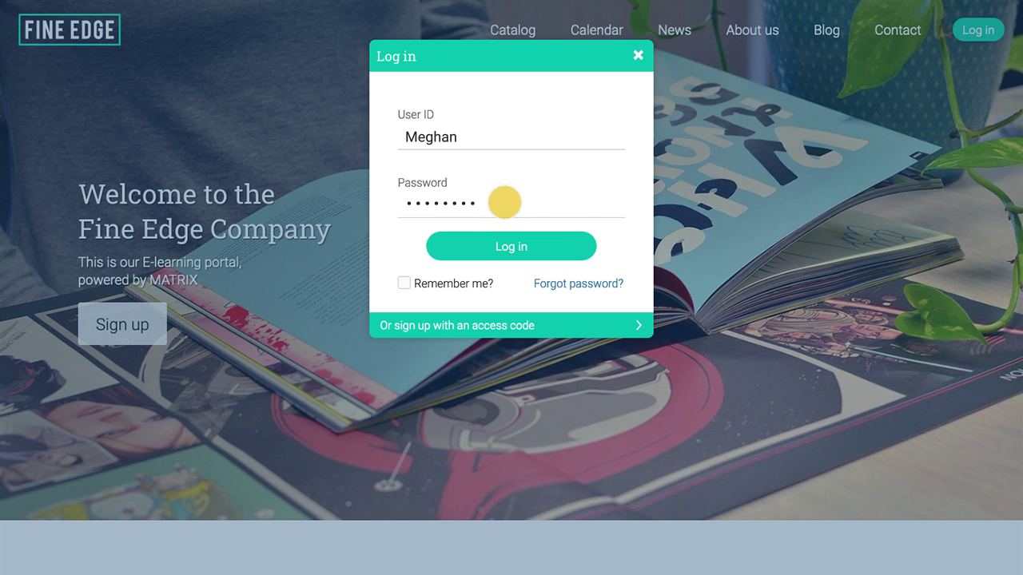
click(509, 246)
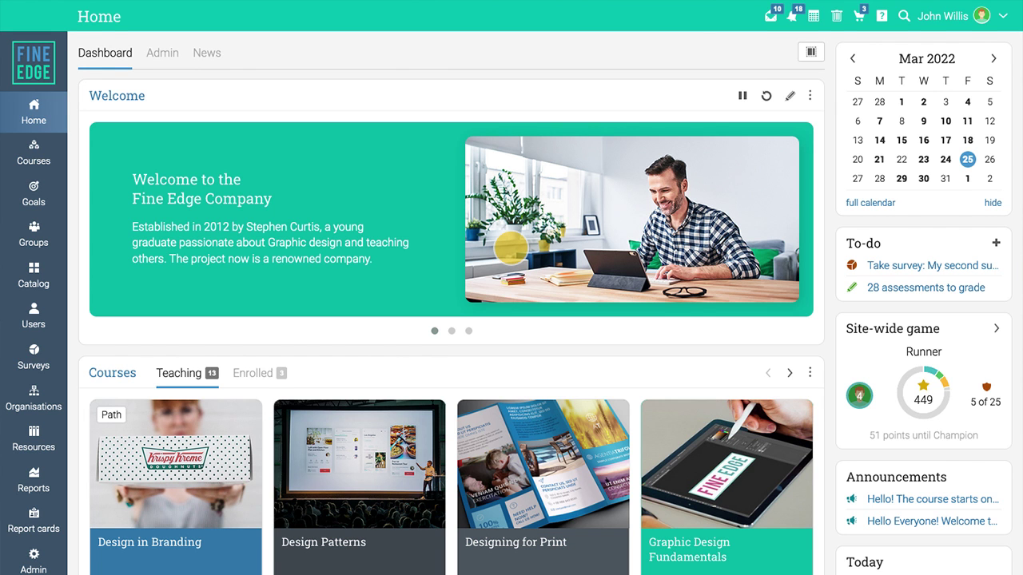
Review the personal Dashboard, then switch Home to the Admin tab's learner, enrolment and course report widgets
scroll(509, 246, down, 5)
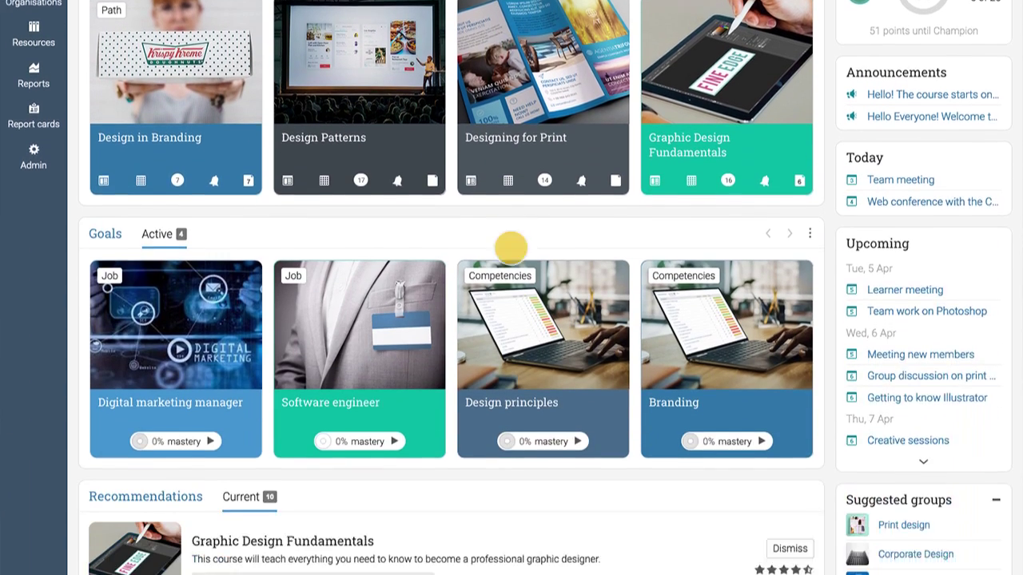
scroll(509, 248, down, 5)
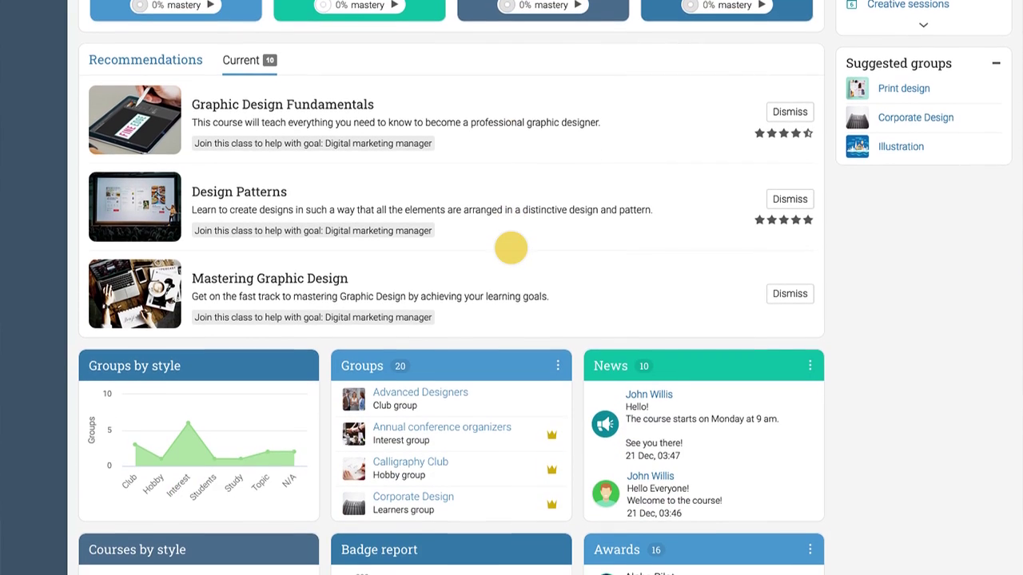
scroll(511, 247, up, 2)
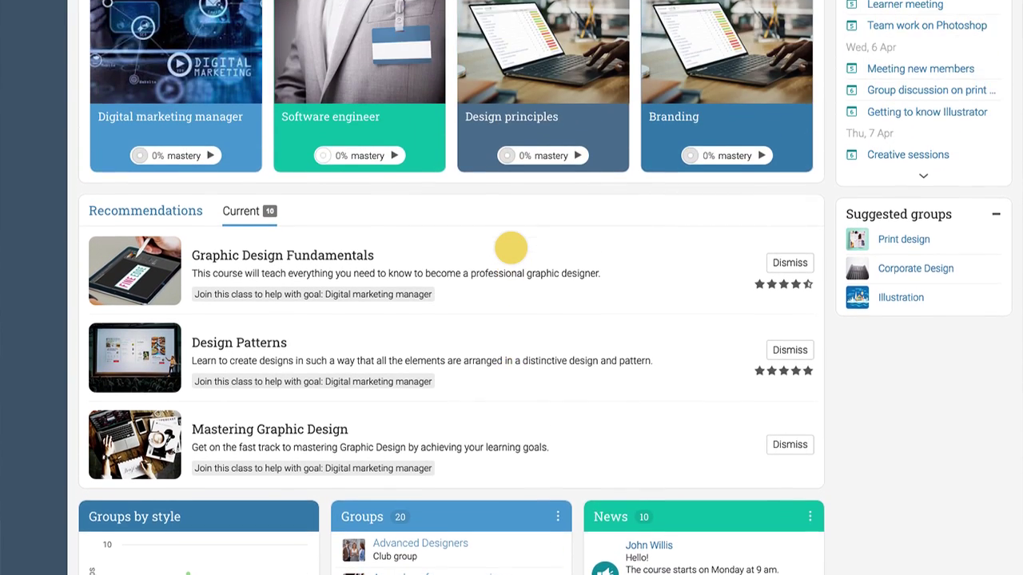
scroll(511, 247, up, 9)
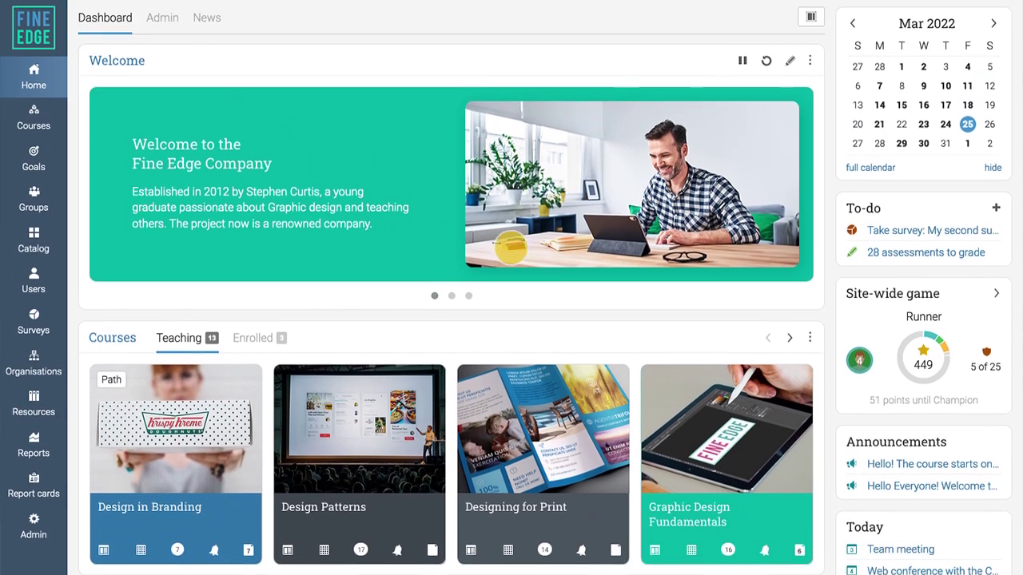
scroll(510, 247, up, 1)
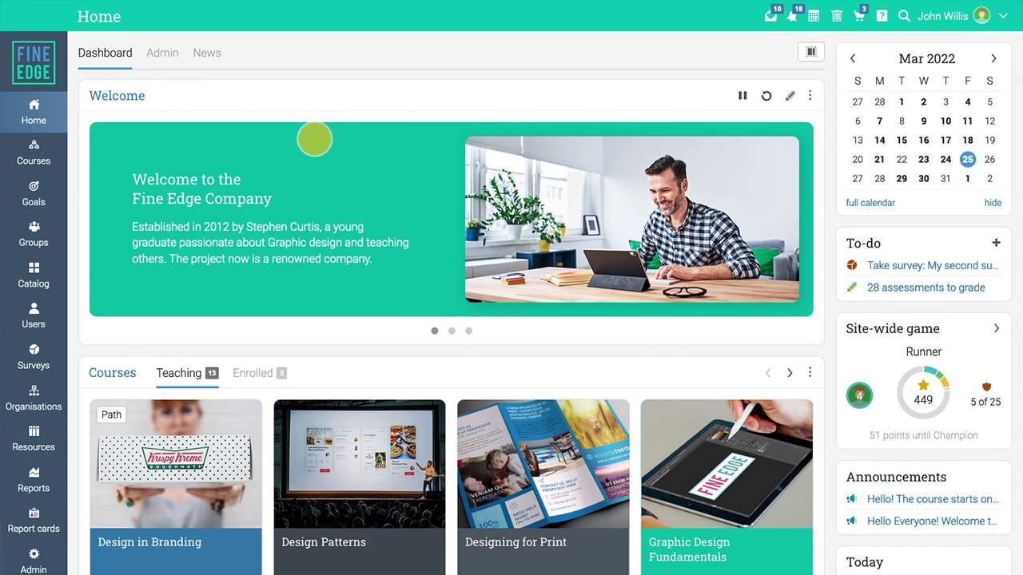
click(162, 53)
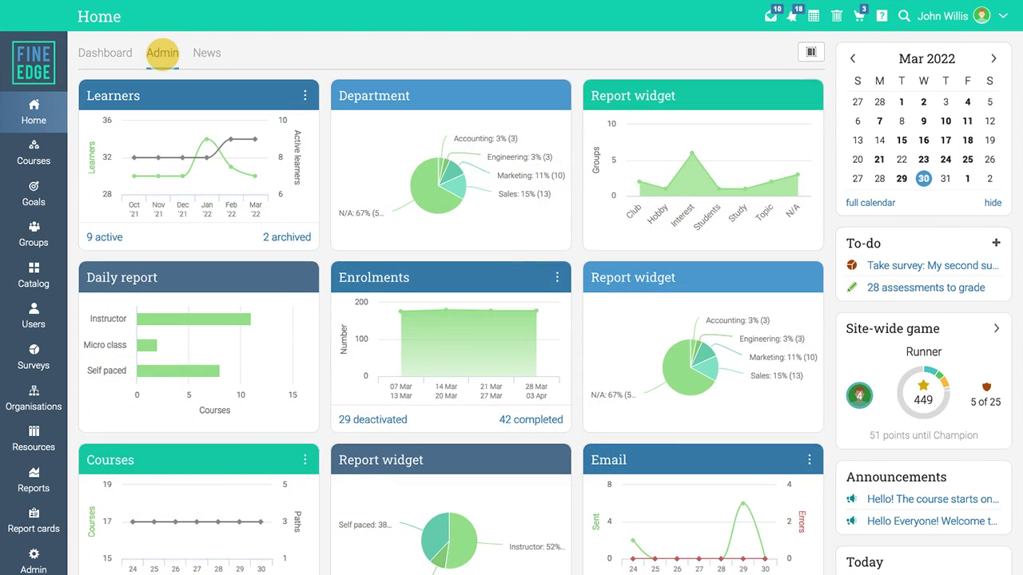
scroll(163, 53, down, 5)
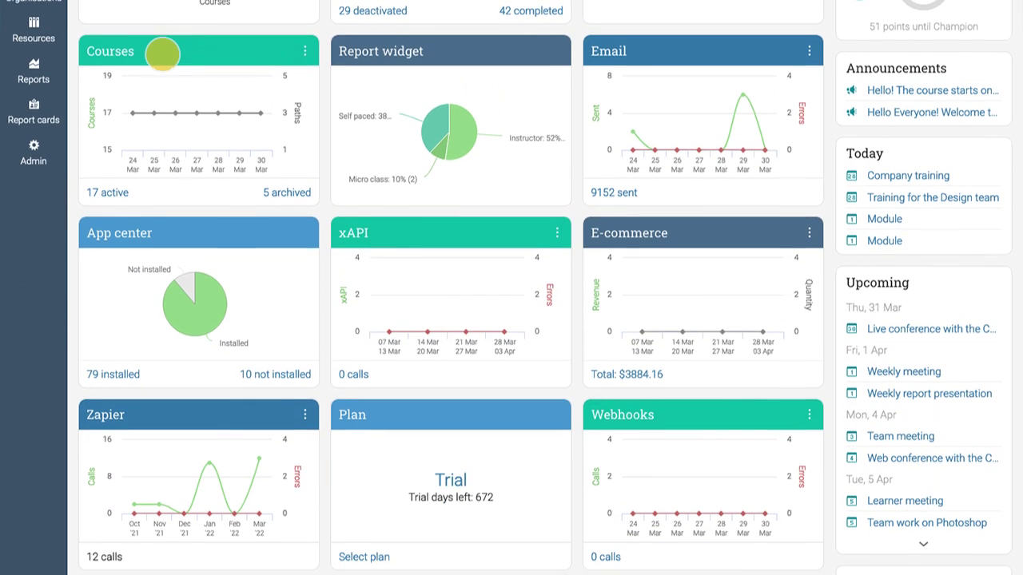
scroll(162, 53, up, 5)
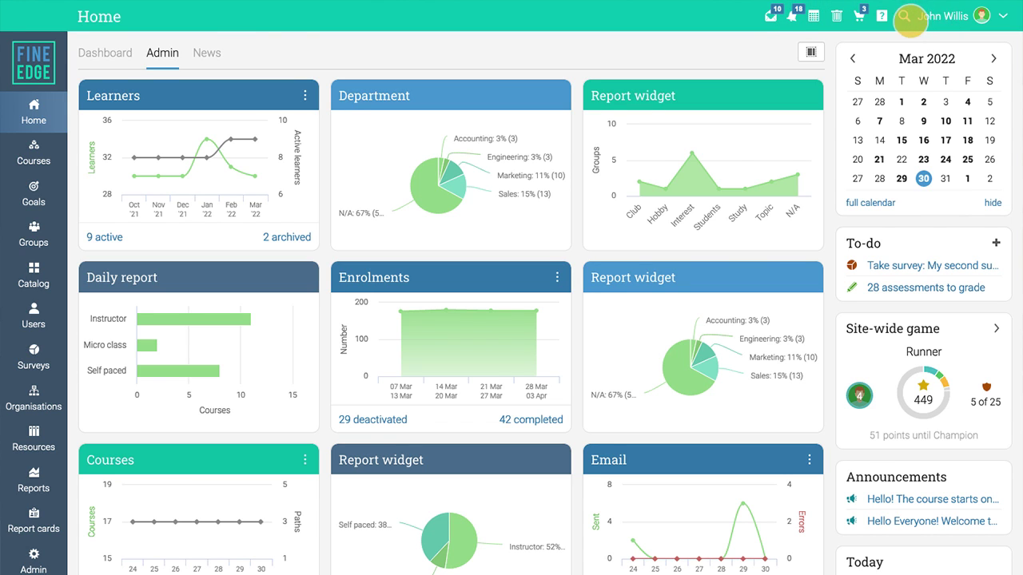
Browse the Administrators help topics, close the Help centre, and view the admin's own profile page
click(881, 17)
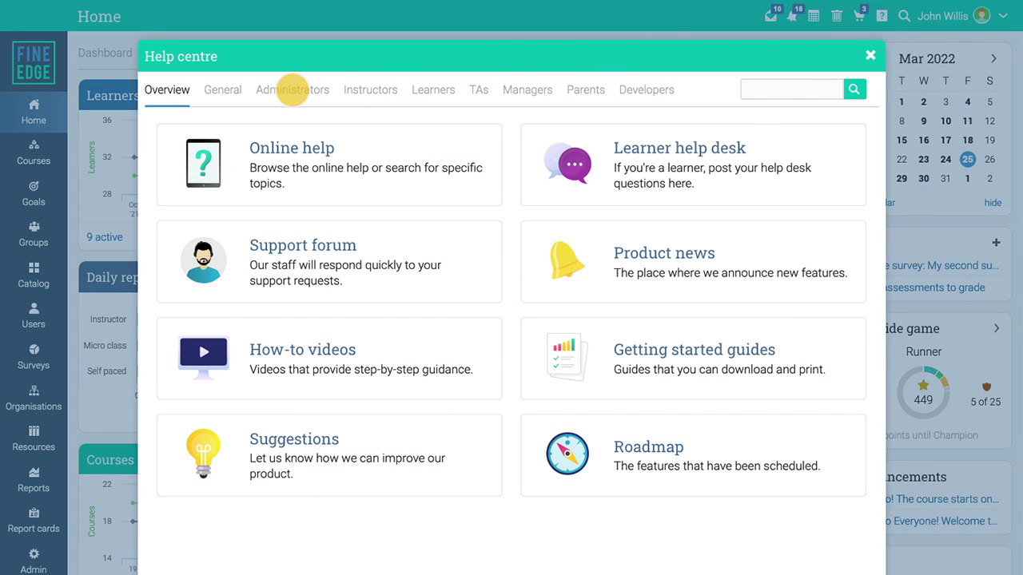
click(292, 91)
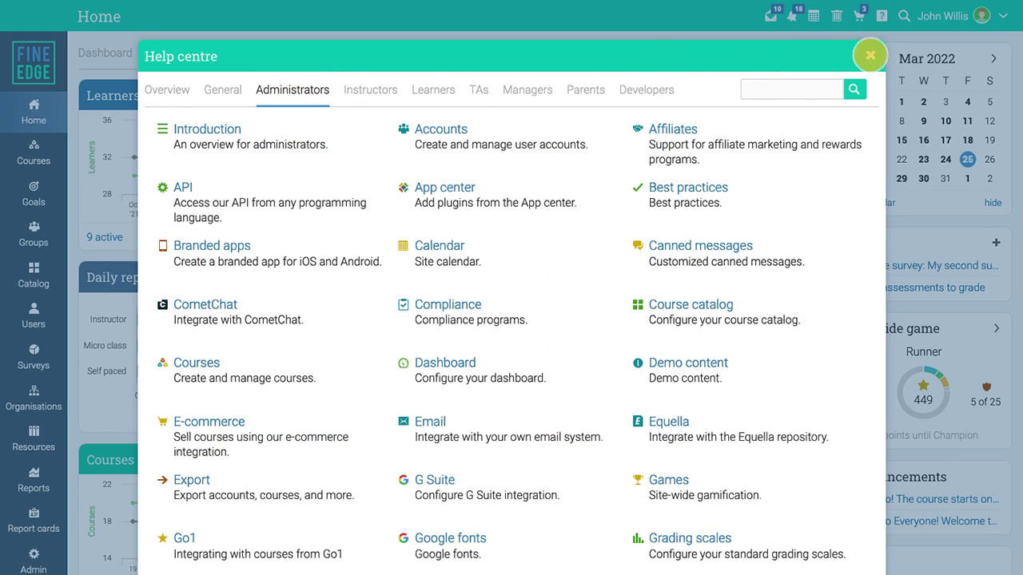
click(869, 54)
click(942, 16)
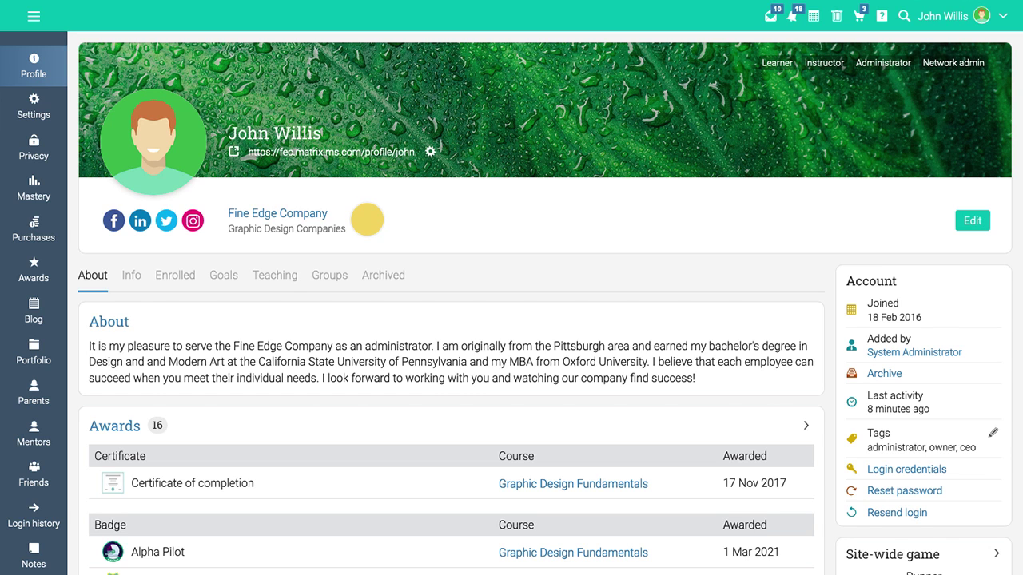
Return to the Home Dashboard through the main menu's Home flyout
click(34, 16)
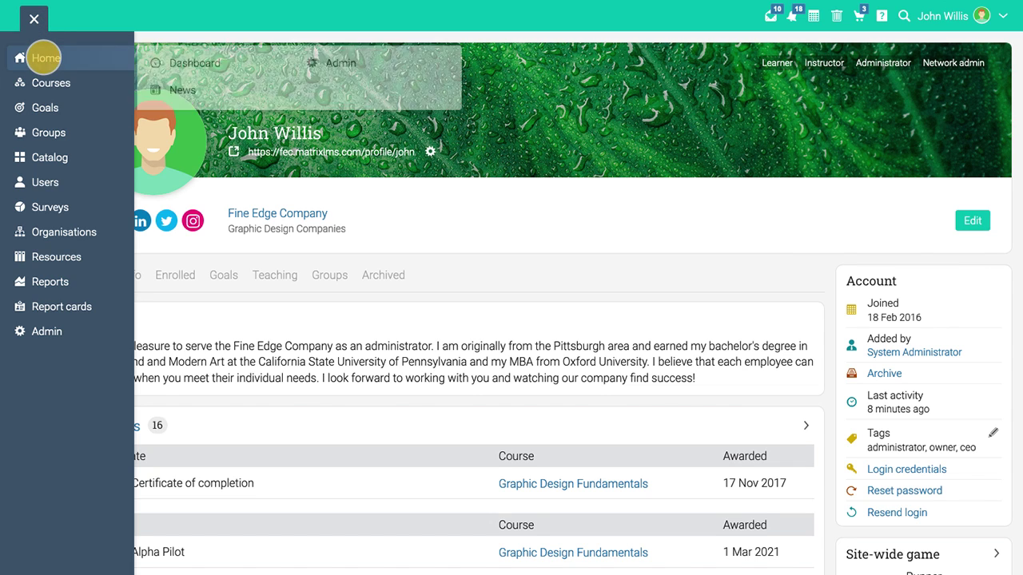
mouse_move(43, 58)
click(180, 62)
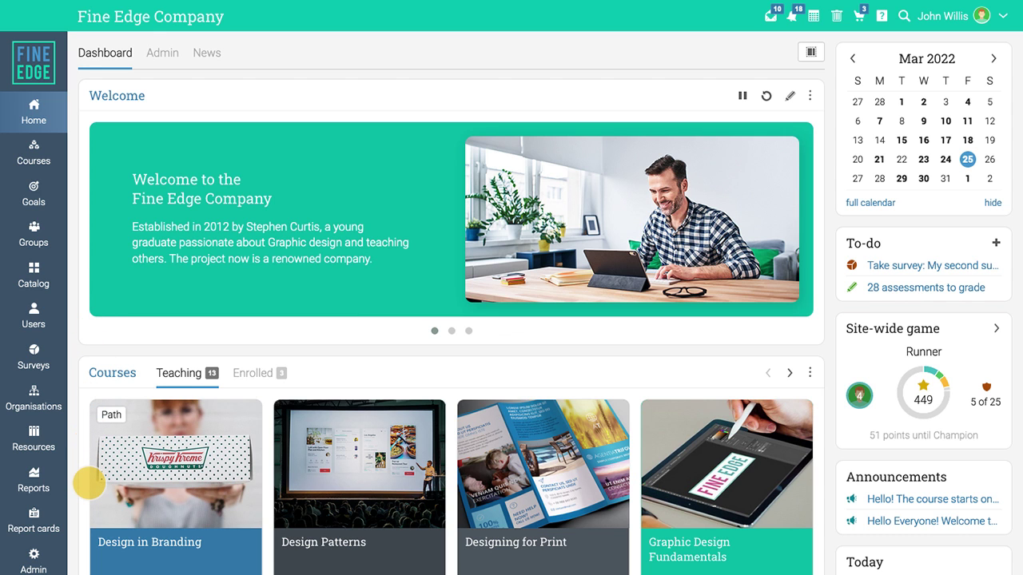
Install the Activity display app from the App center
scroll(89, 483, down, 2)
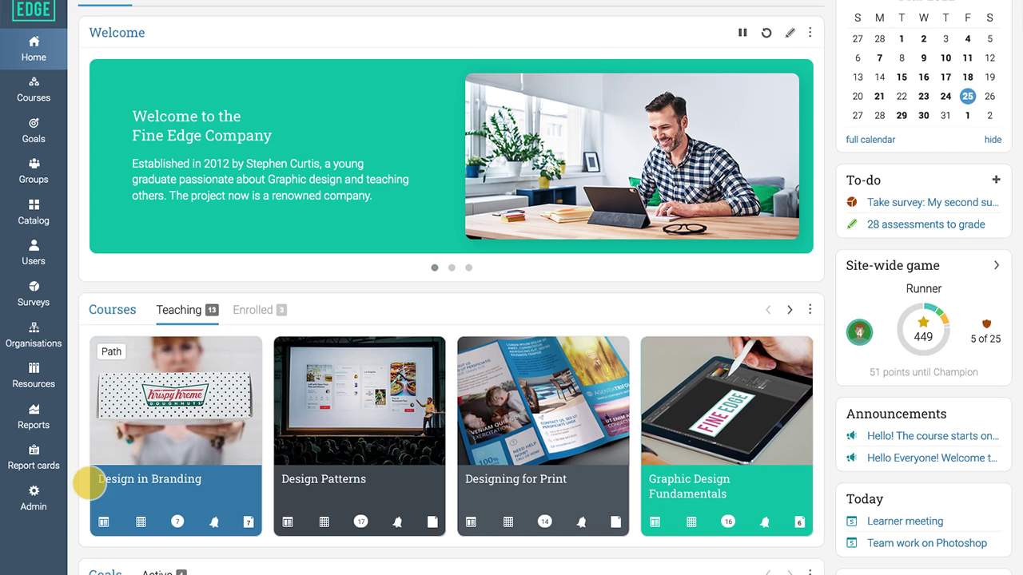
click(34, 495)
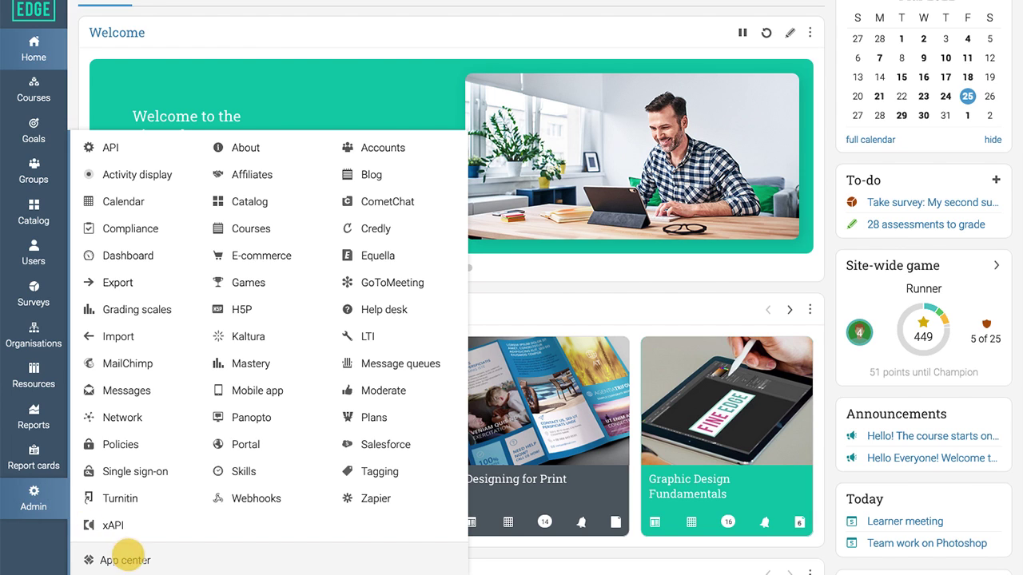
click(128, 559)
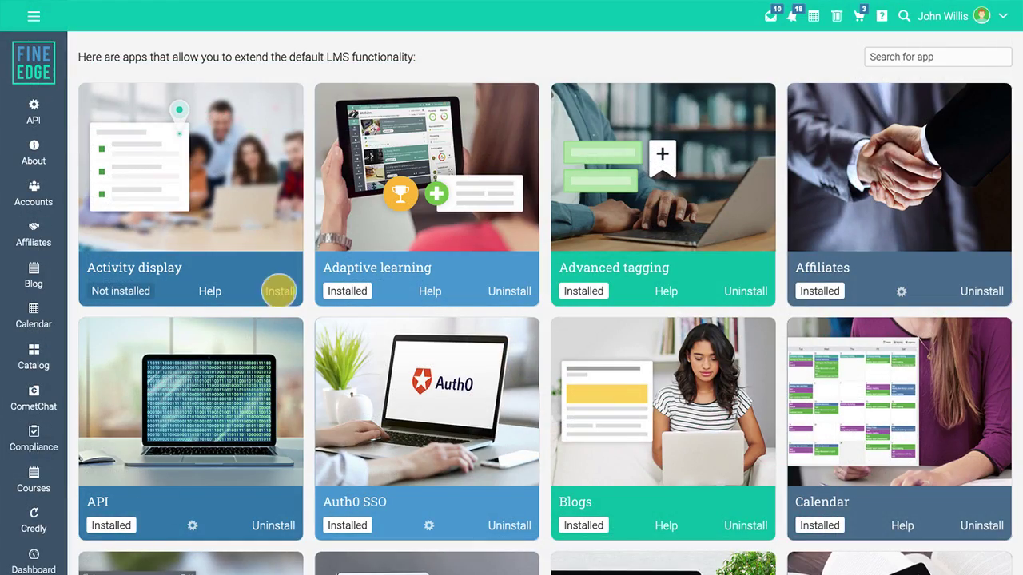
click(280, 291)
click(626, 167)
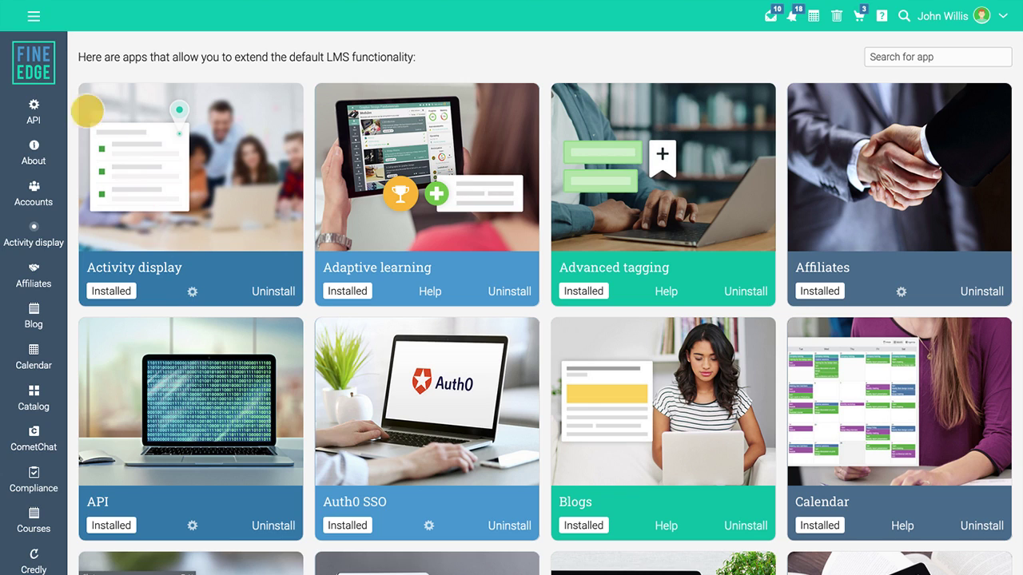
Show the list of Admin apps from the main navigation menu
click(33, 16)
click(42, 330)
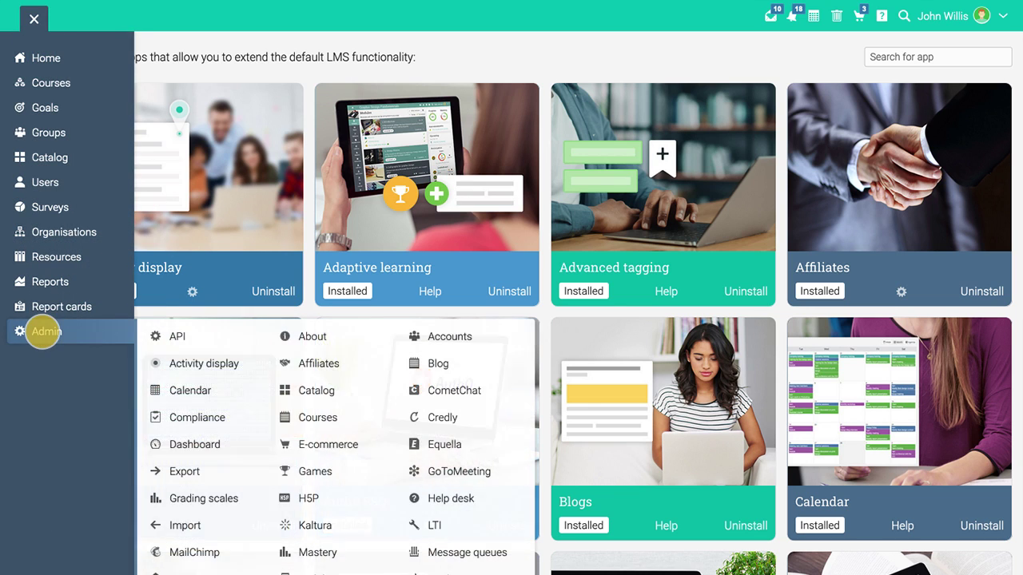
scroll(201, 456, down, 3)
Review the Portal's Visitor view settings and visual editor, then return to portal settings
click(311, 537)
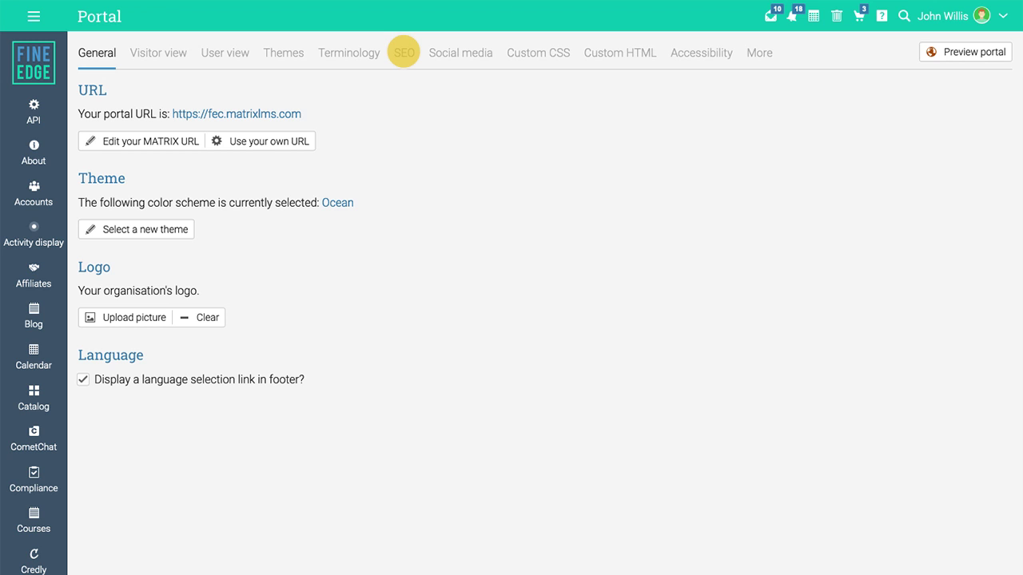
click(158, 54)
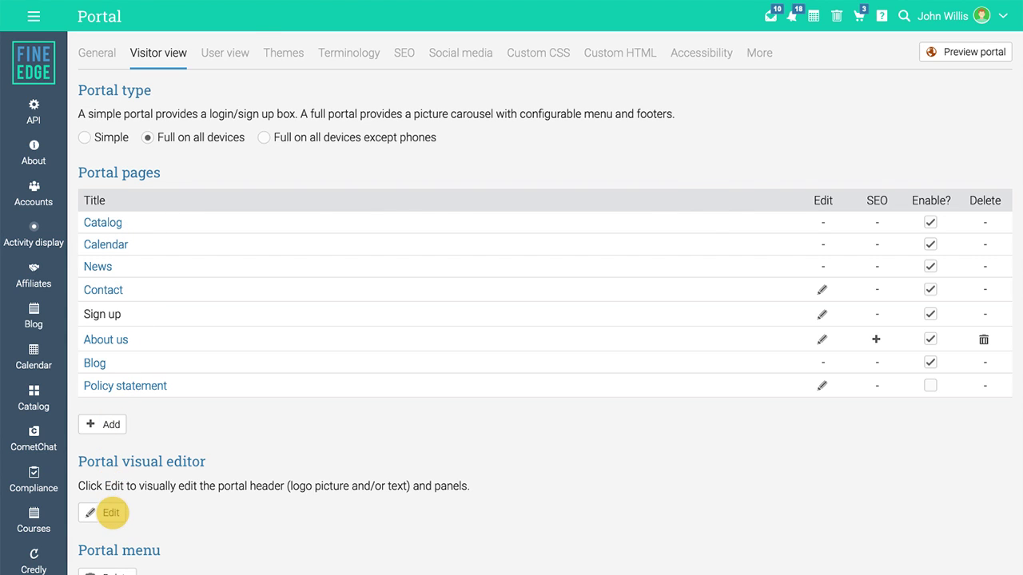
click(111, 512)
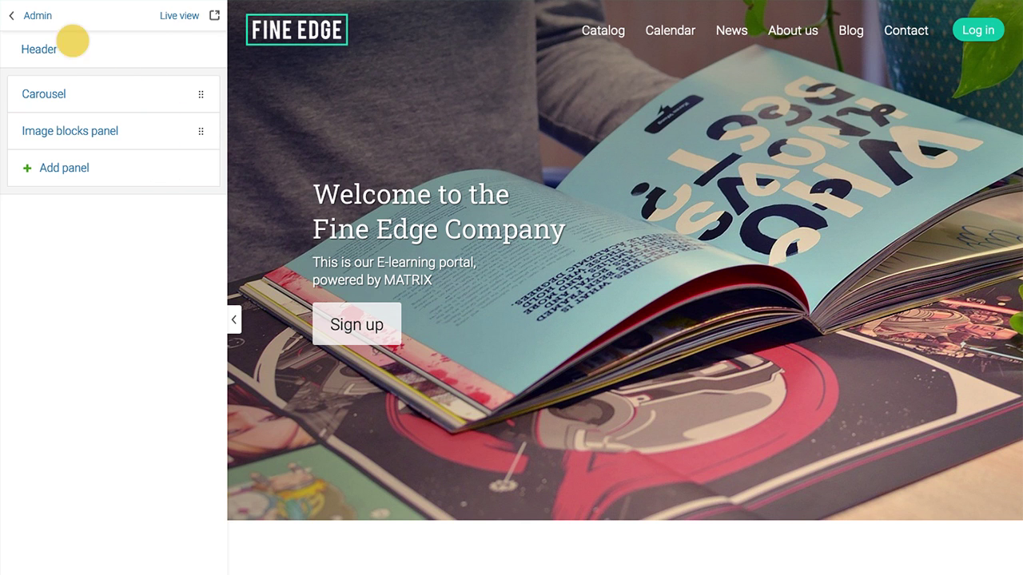
click(32, 16)
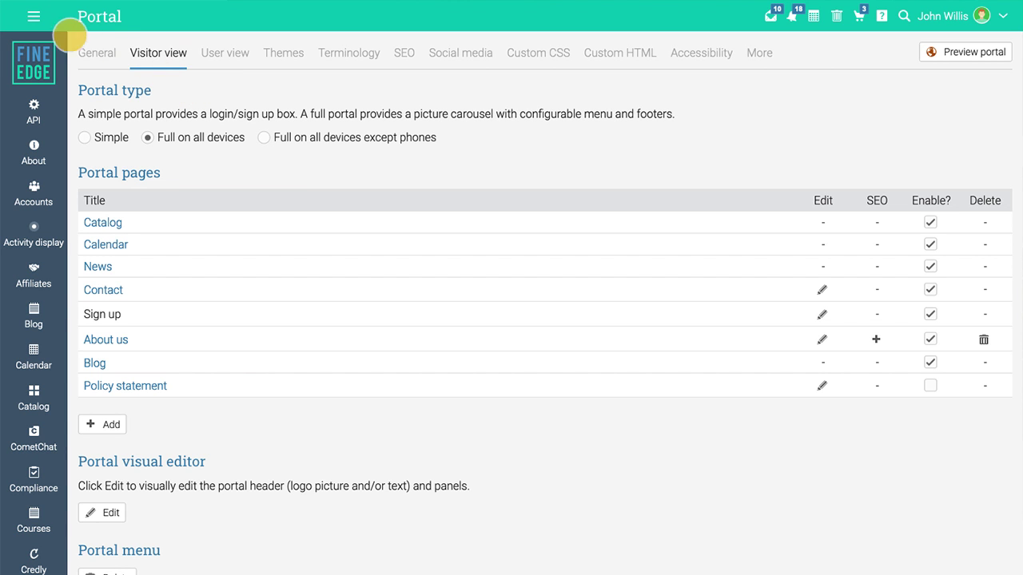
click(33, 17)
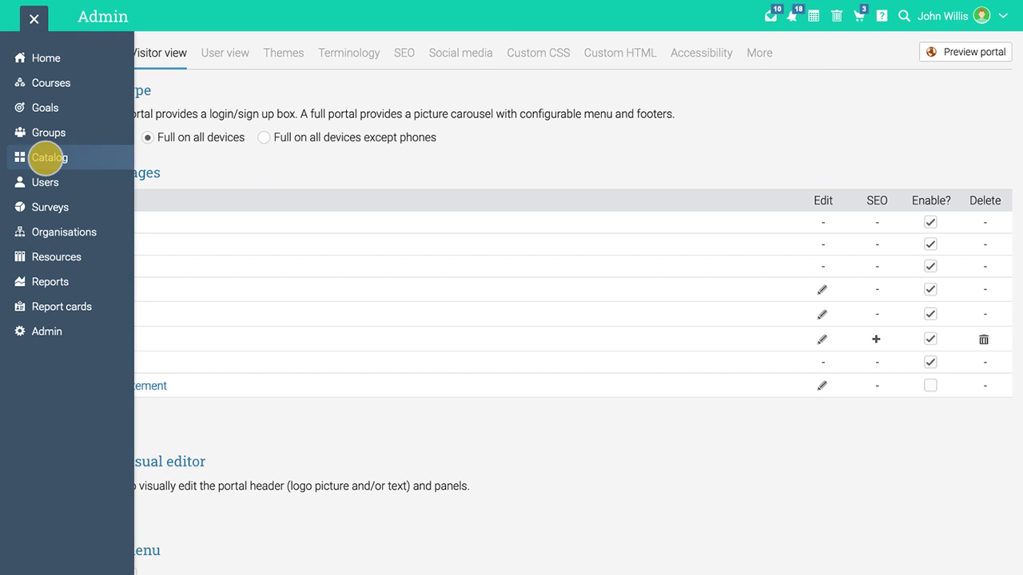
Review Course catalog Settings: search, calendar and location filtering, Graphic format, custom ordering
click(46, 157)
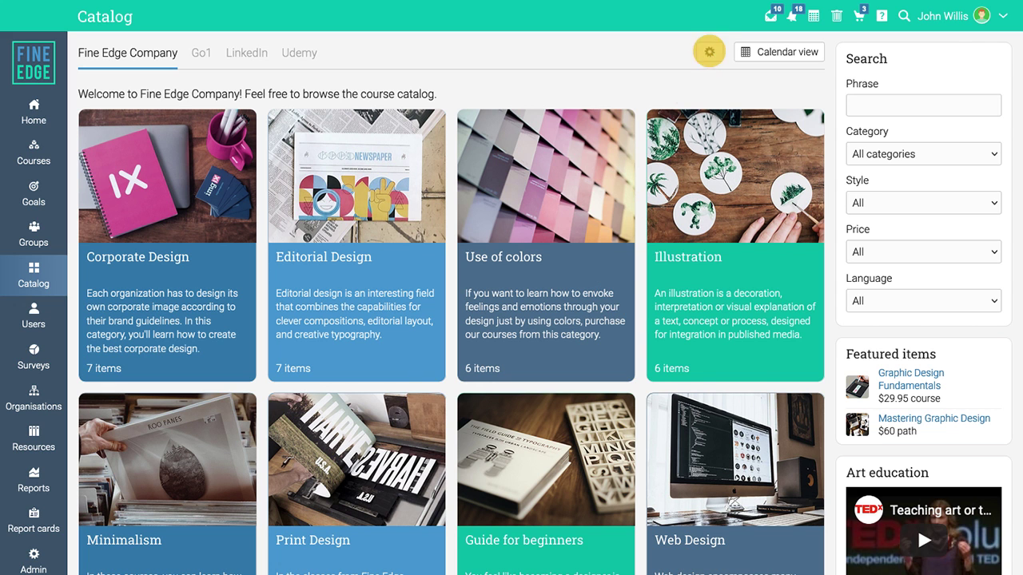
click(709, 51)
scroll(915, 116, down, 1)
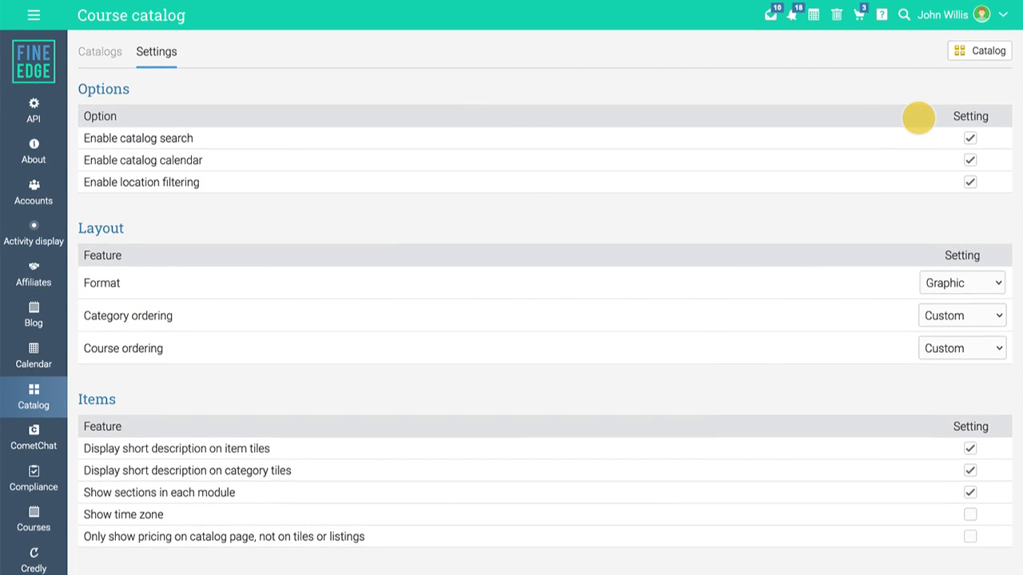
scroll(918, 118, down, 4)
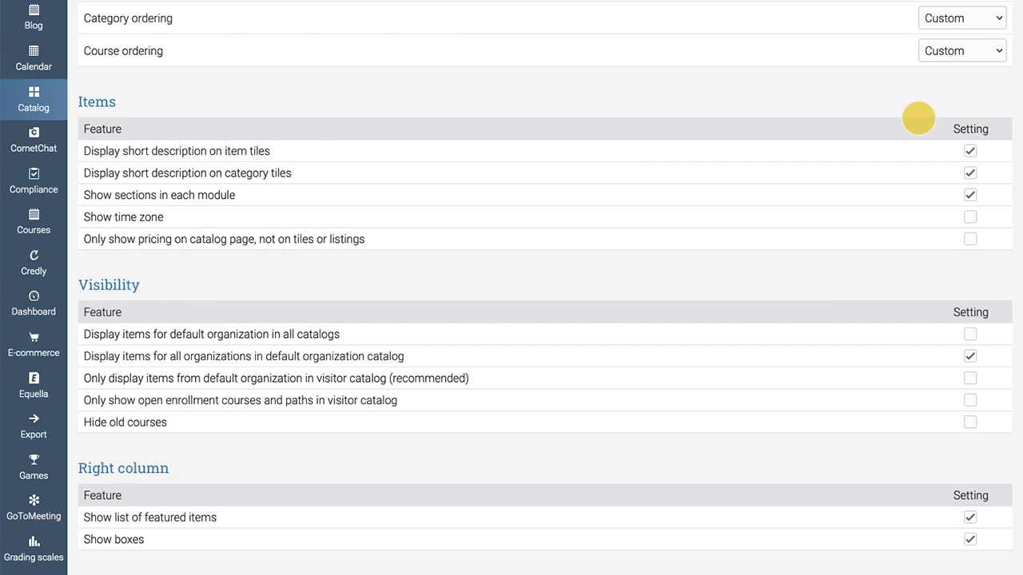
scroll(918, 118, up, 4)
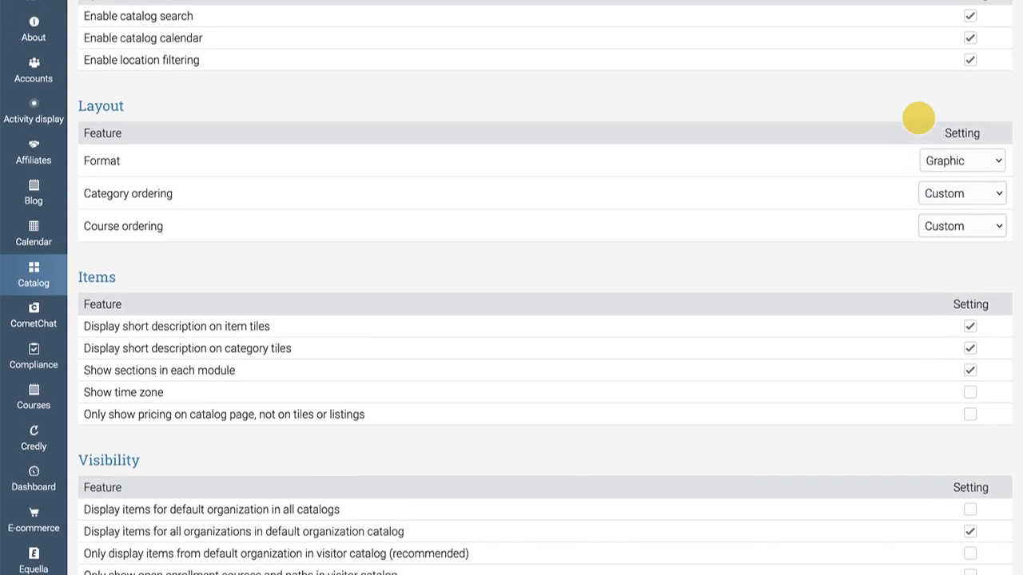
scroll(918, 118, up, 1)
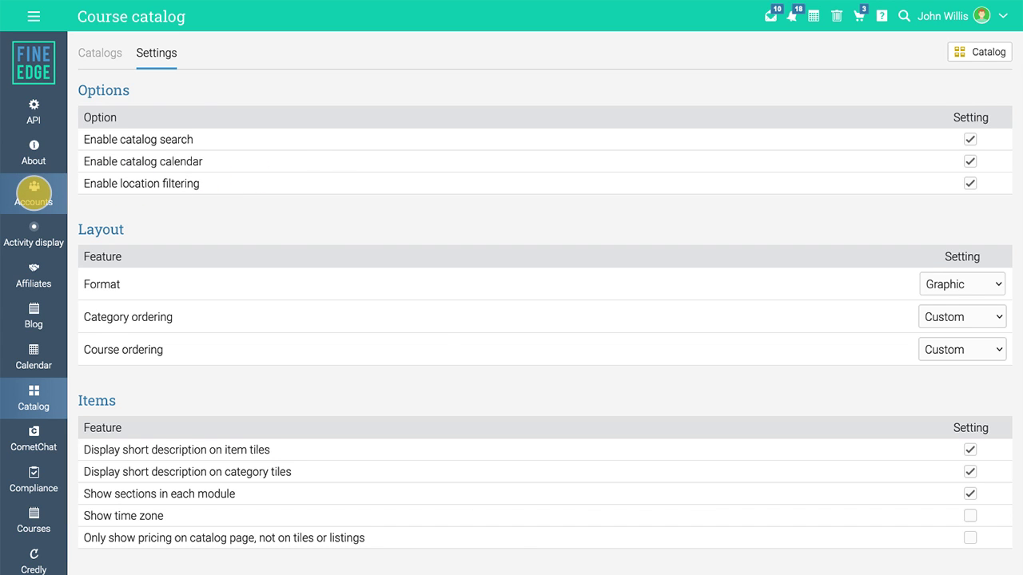
View the Accounts overview and the bulk upload import page, then return to Accounts
click(34, 192)
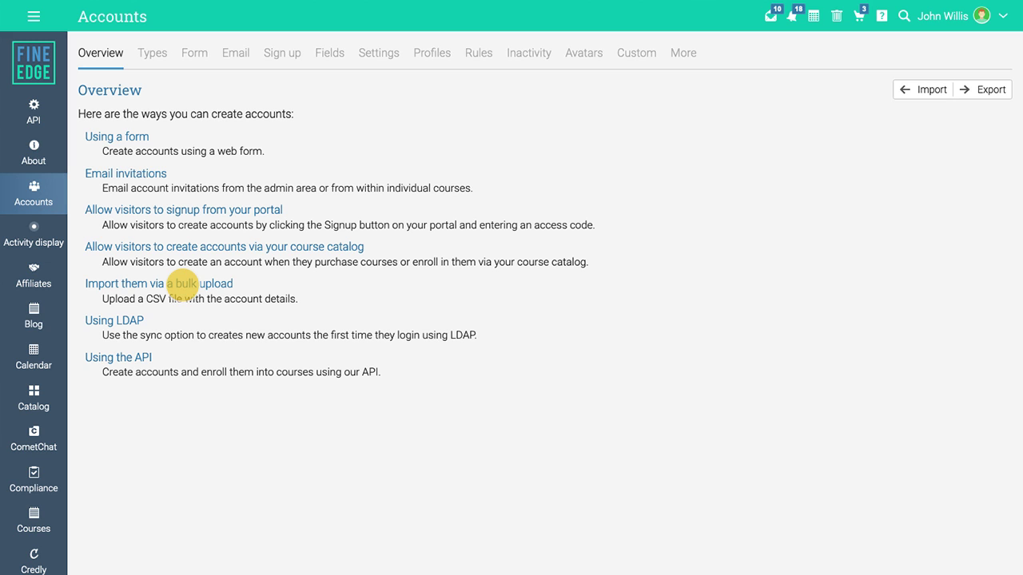
click(183, 285)
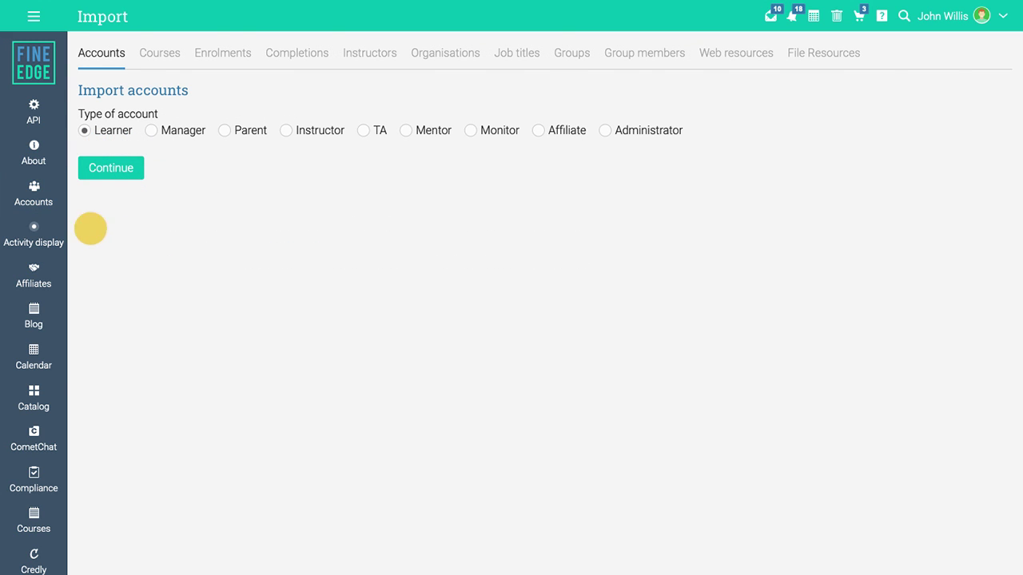
click(33, 193)
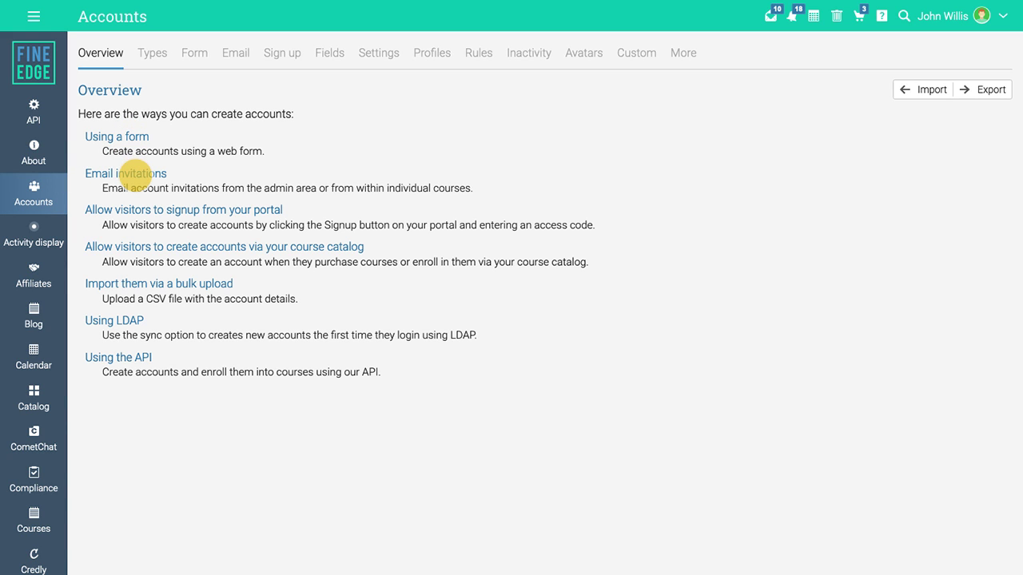
click(33, 16)
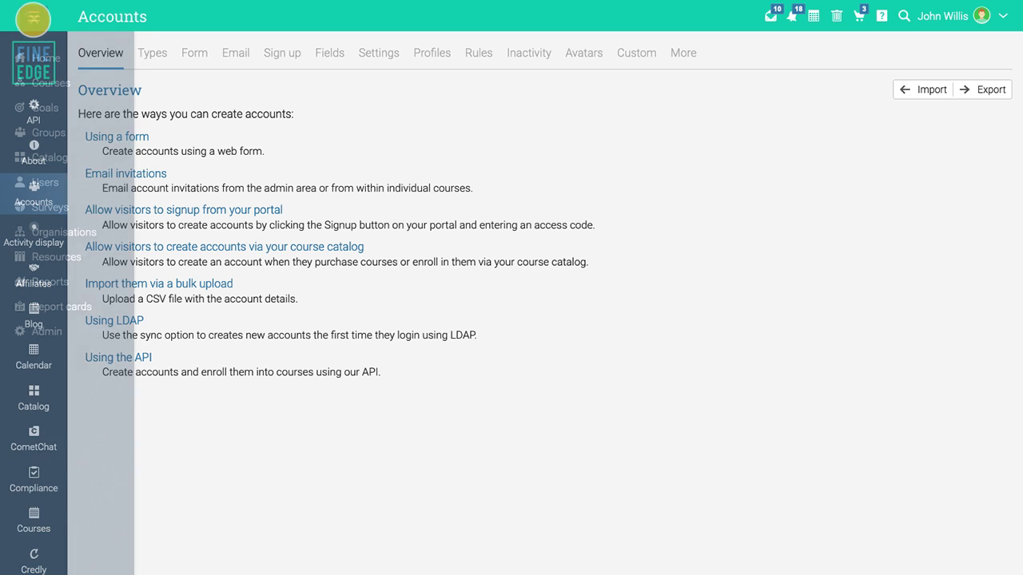
Browse the Users catalog and the 30-learner list, then return Home via the FINE EDGE logo
mouse_move(32, 183)
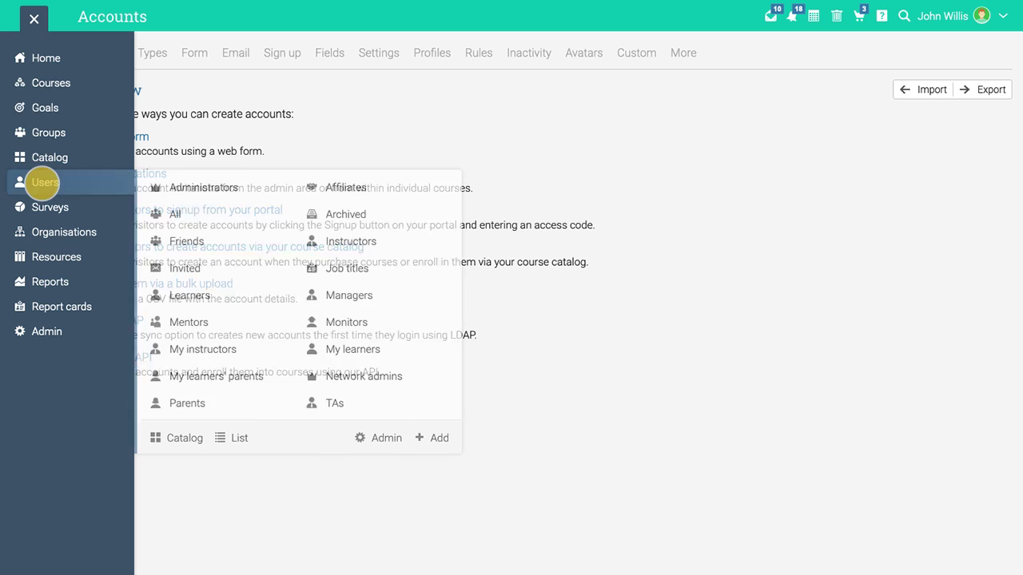
click(179, 435)
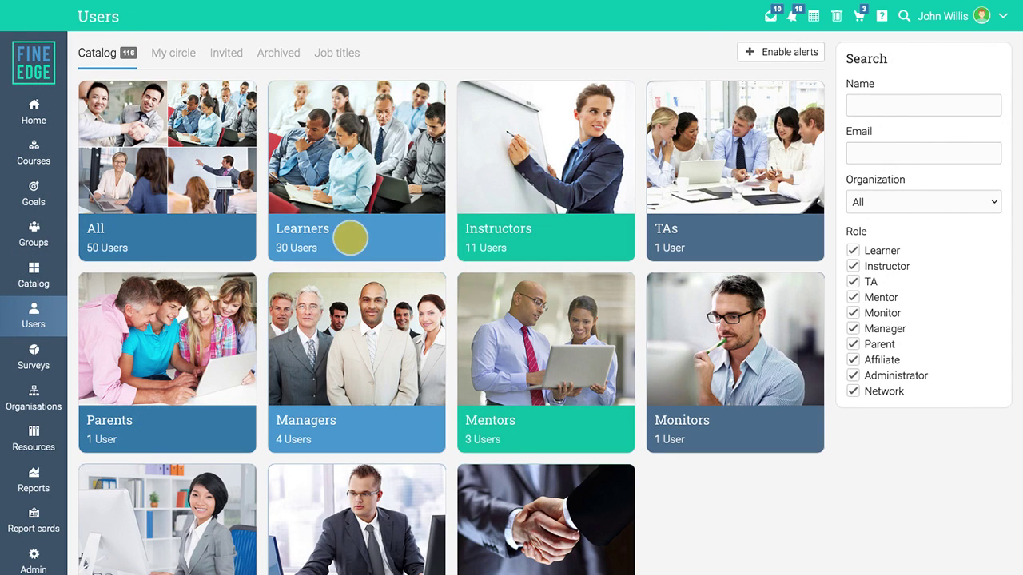
click(350, 237)
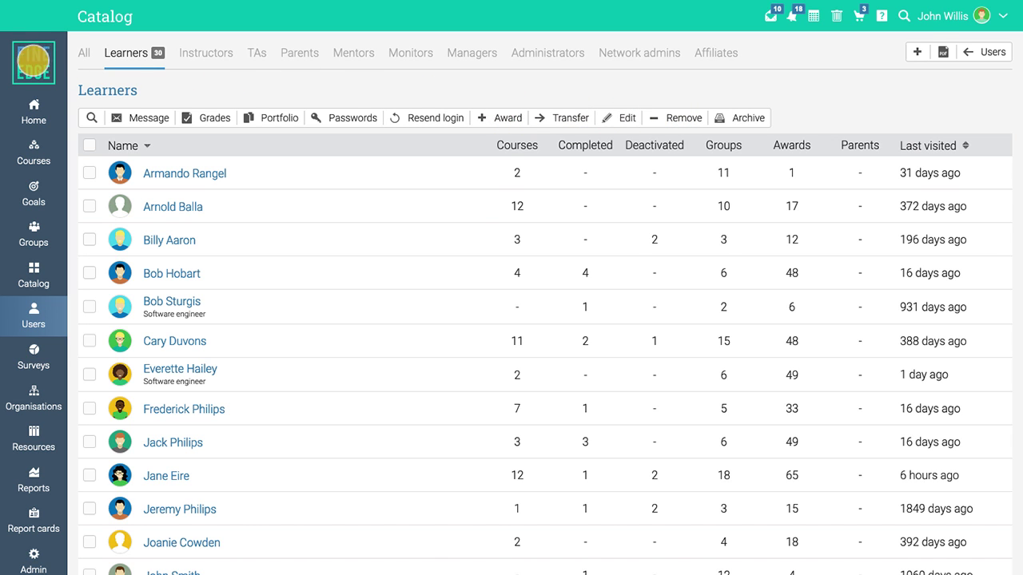
click(33, 62)
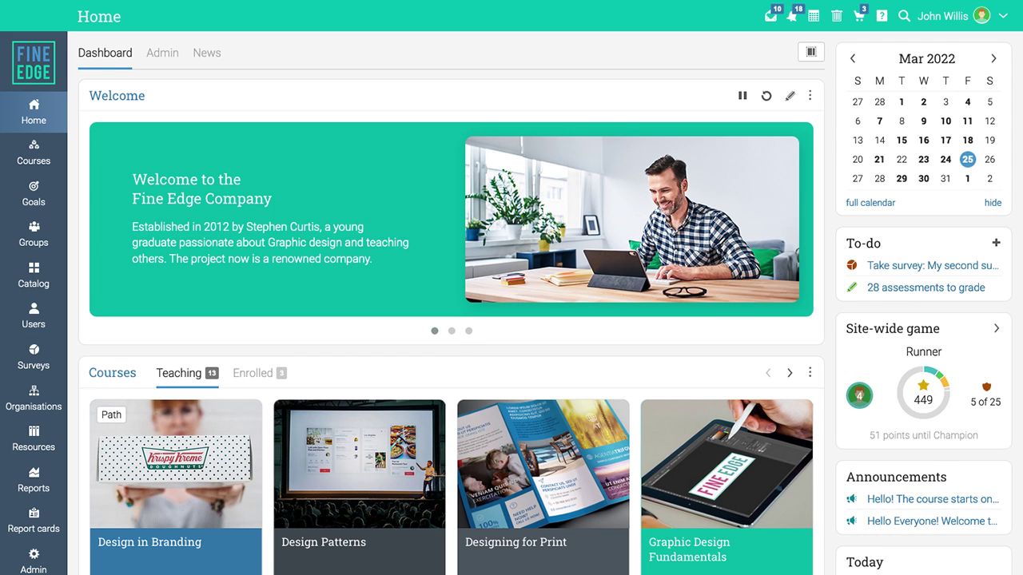